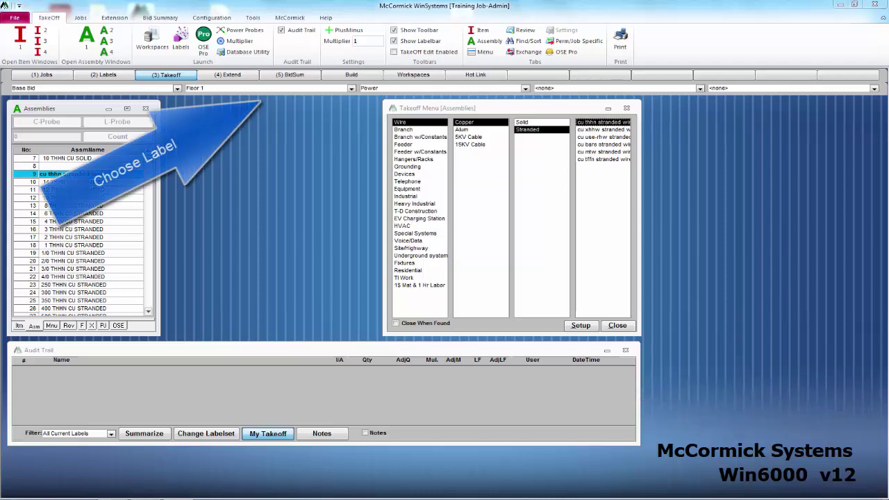
Step: Keep Floor 1 and Power as the takeoff floor and system
{"action": "left_click", "coordinate": [351, 87]}
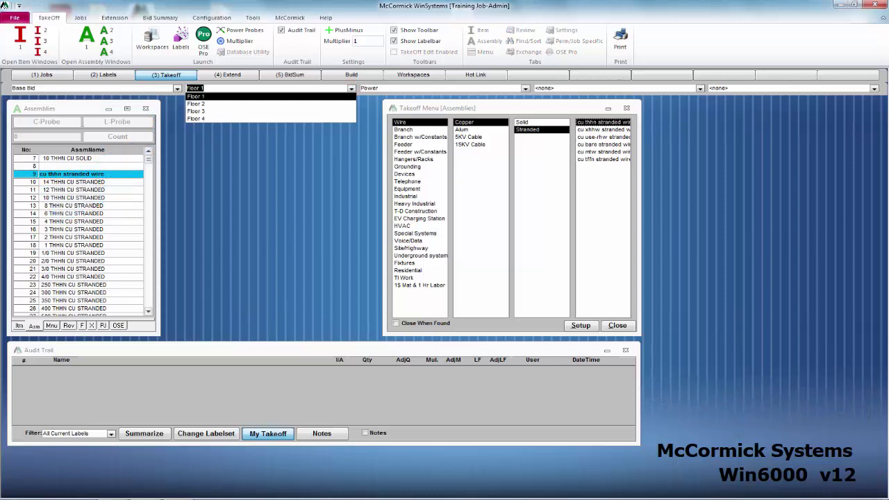
{"action": "key", "text": "Return"}
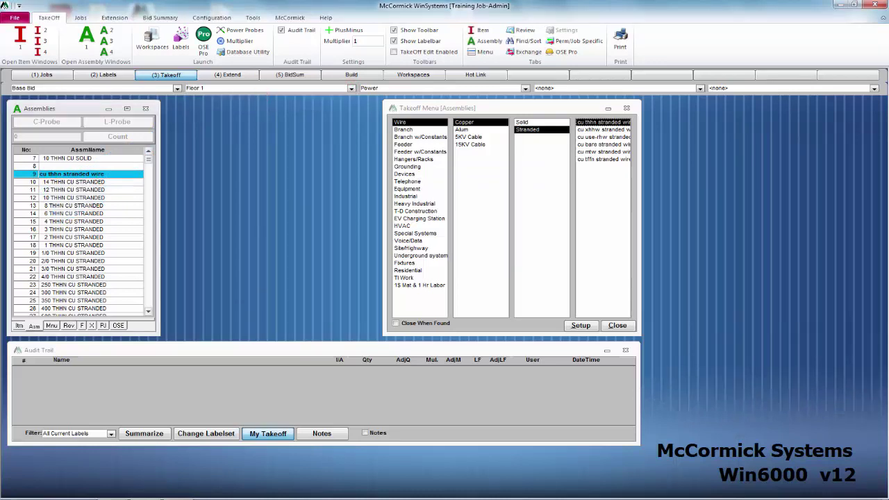
{"action": "left_click", "coordinate": [525, 88]}
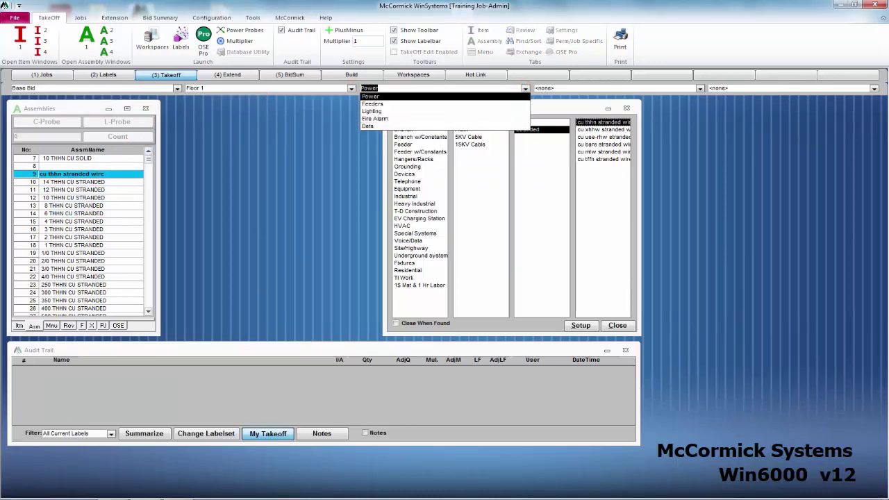
{"action": "key", "text": "Return"}
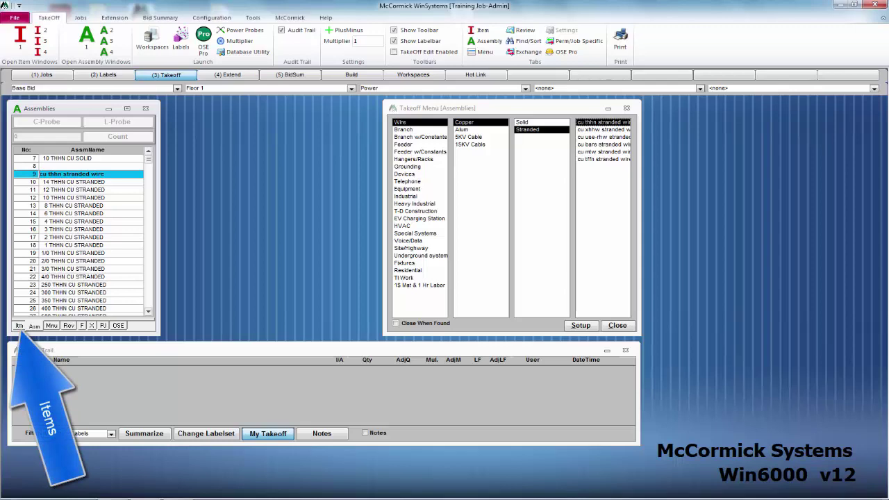
Step: Switch the database list to Items, browse Assemblies, then settle back on Items
{"action": "left_click", "coordinate": [19, 326]}
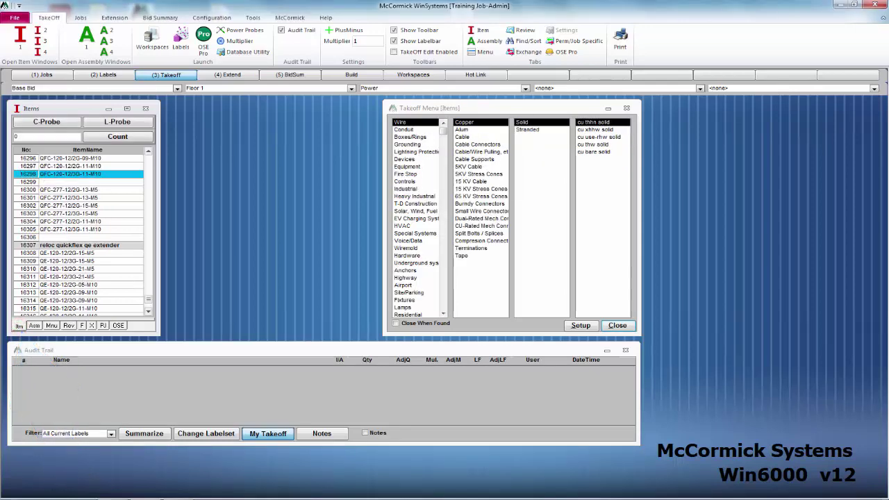
{"action": "left_click_drag", "start_coordinate": [148, 300], "coordinate": [158, 246]}
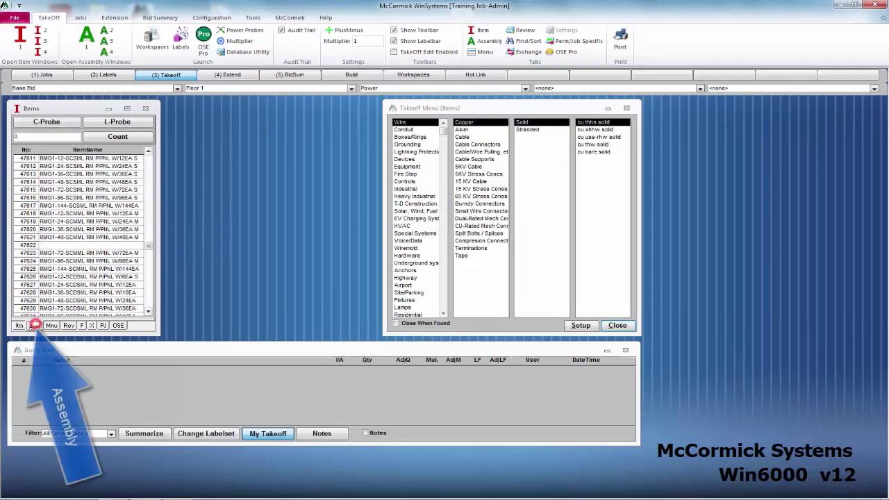
{"action": "left_click", "coordinate": [35, 325]}
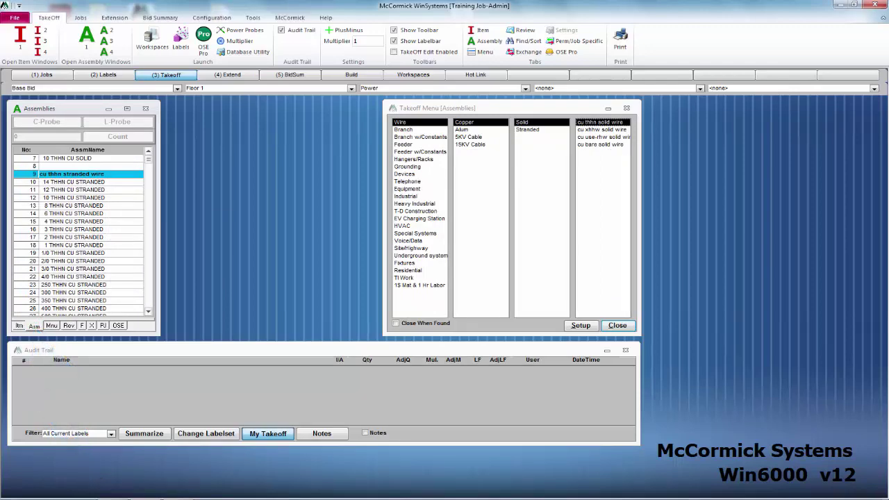
{"action": "left_click_drag", "start_coordinate": [148, 158], "coordinate": [148, 257]}
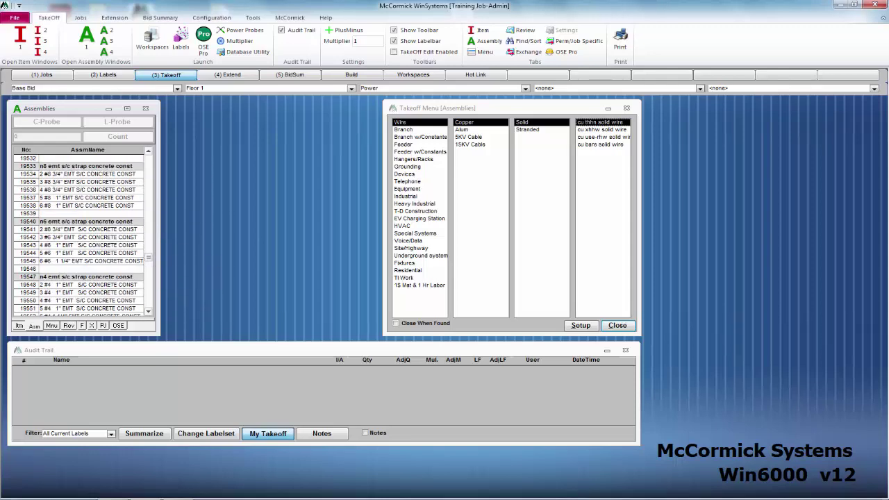
{"action": "left_click", "coordinate": [19, 326]}
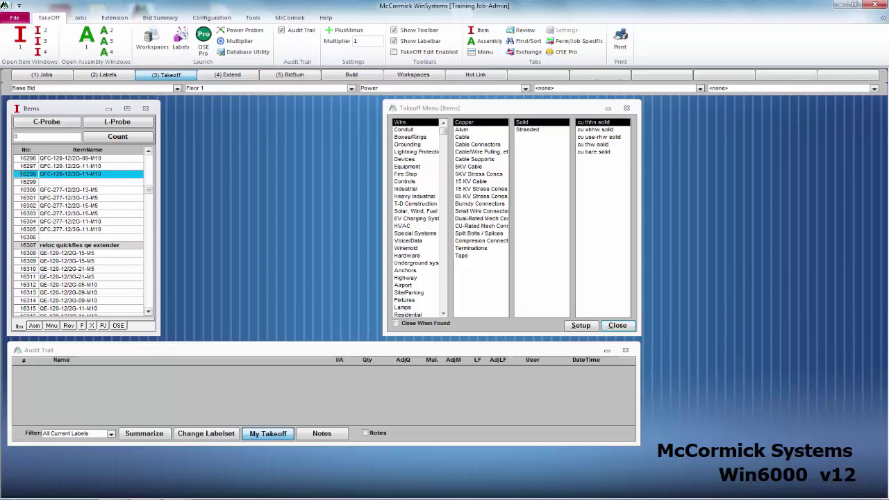
Step: Take off 15 DUPLEX 20A RECP, STANDARD (item 25792) from Devices > recp standard
{"action": "left_click", "coordinate": [404, 159]}
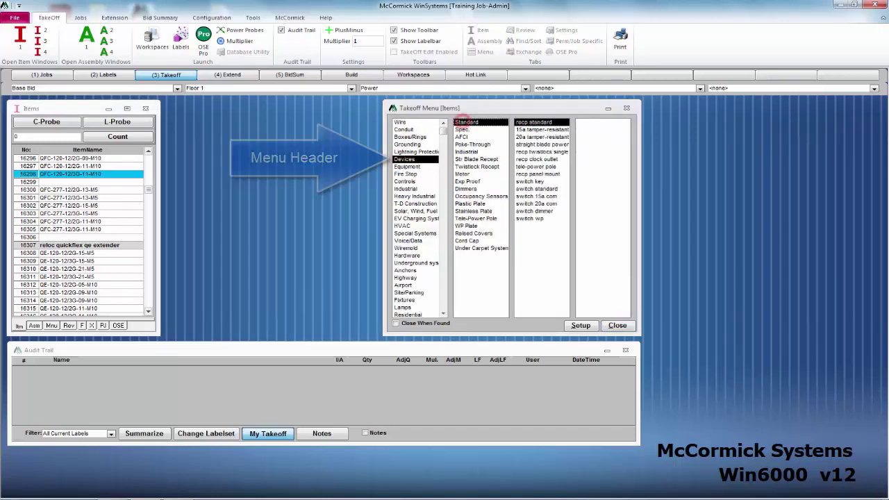
{"action": "left_click", "coordinate": [539, 122]}
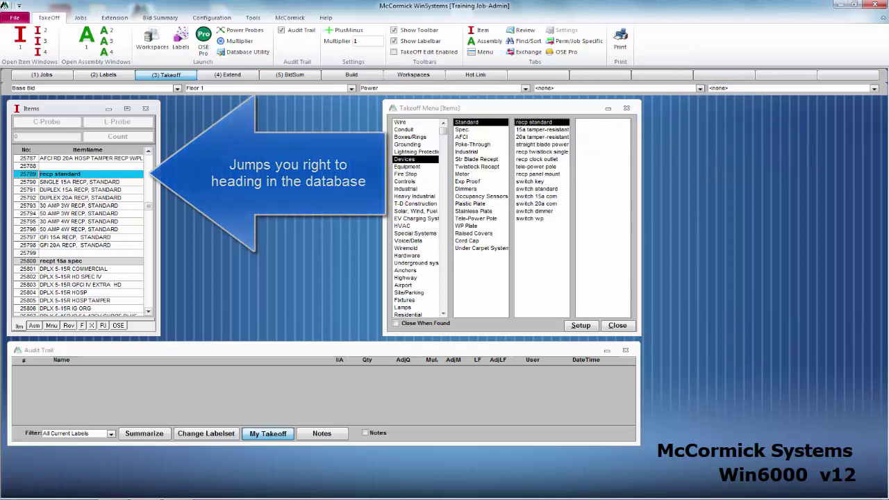
{"action": "left_click", "coordinate": [73, 198]}
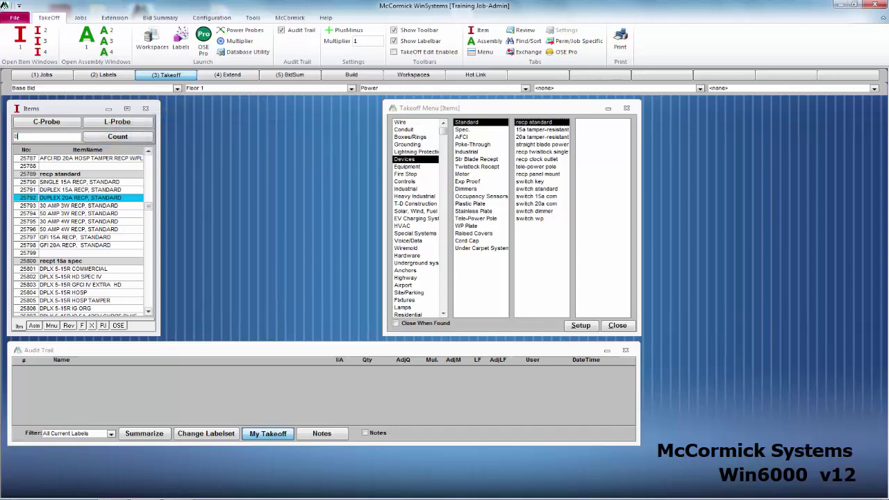
{"action": "type", "text": "15"}
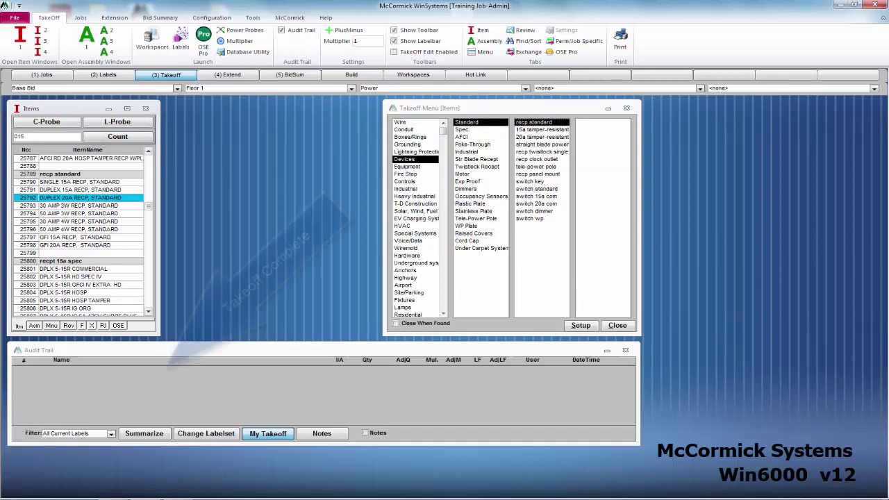
{"action": "key", "text": "Return"}
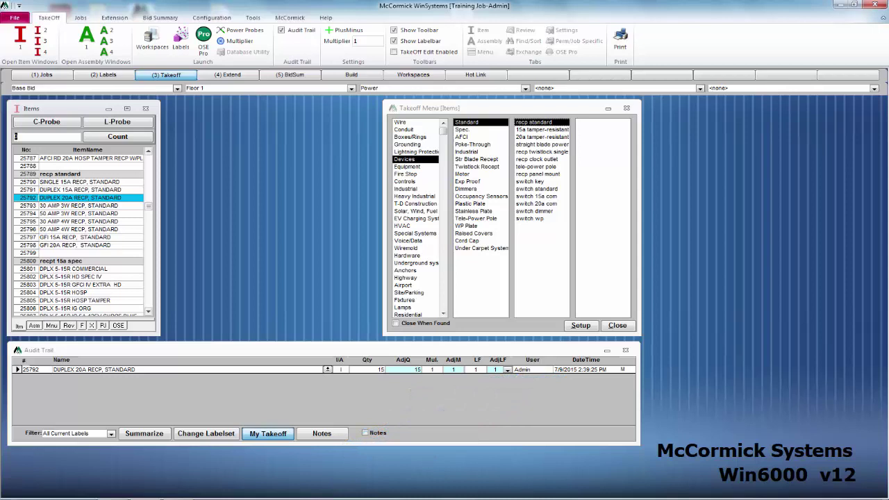
Step: Take off 15 of 1G SS DUPL RECP PLATE (item 25571) from Stainless Plate > recp plate ss power
{"action": "left_click", "coordinate": [474, 210]}
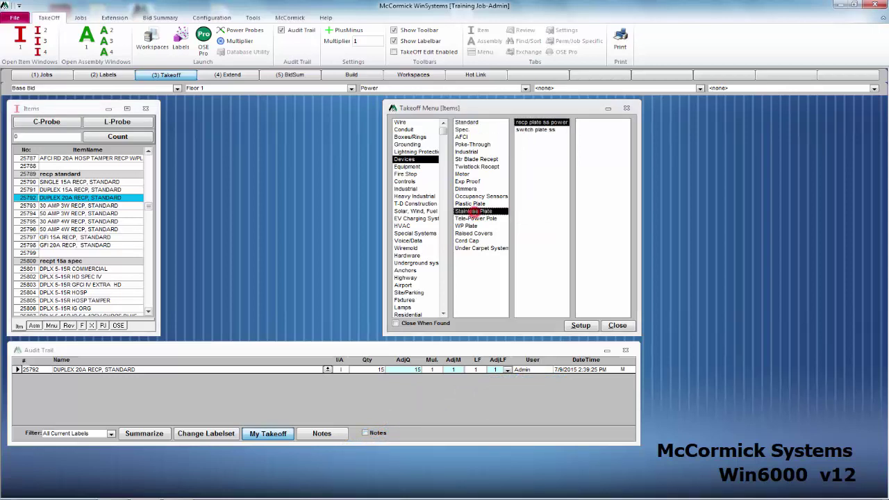
{"action": "double_click", "coordinate": [541, 122]}
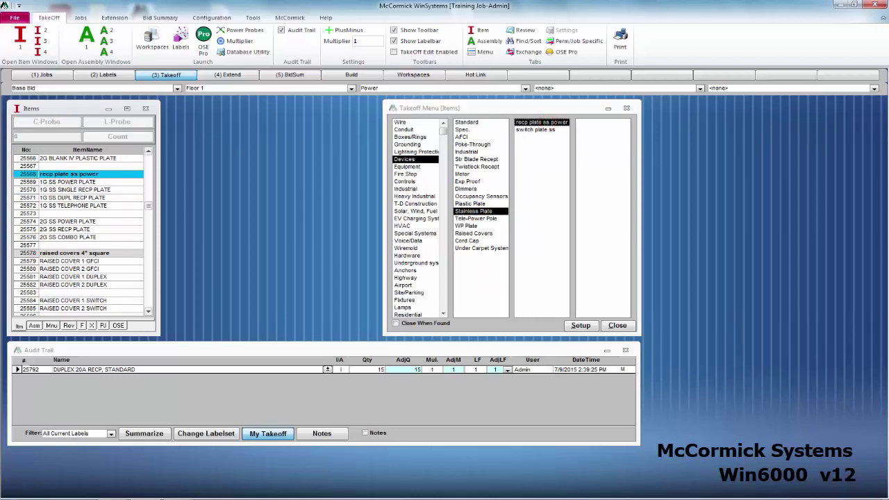
{"action": "left_click", "coordinate": [103, 181]}
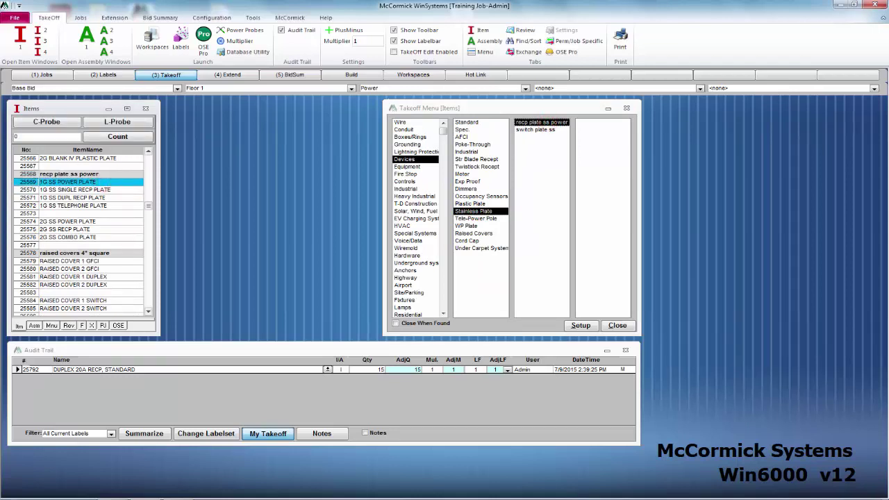
{"action": "left_click", "coordinate": [116, 198]}
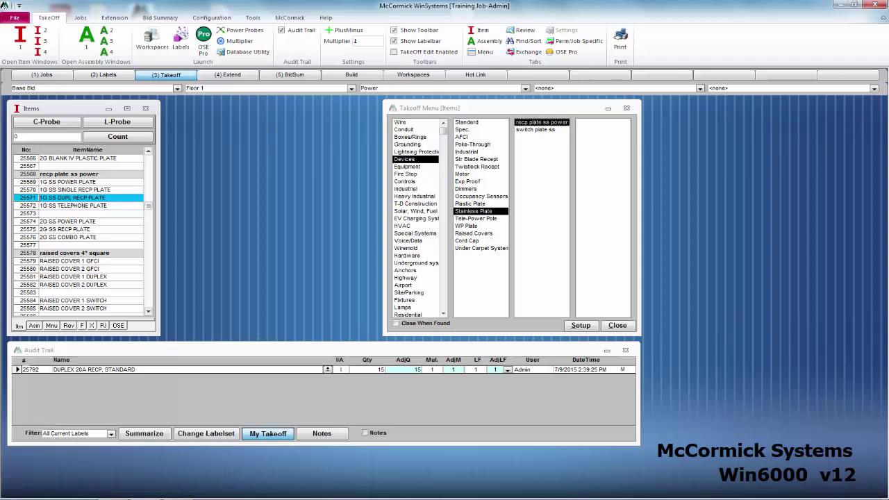
{"action": "type", "text": "15"}
{"action": "key", "text": "Return"}
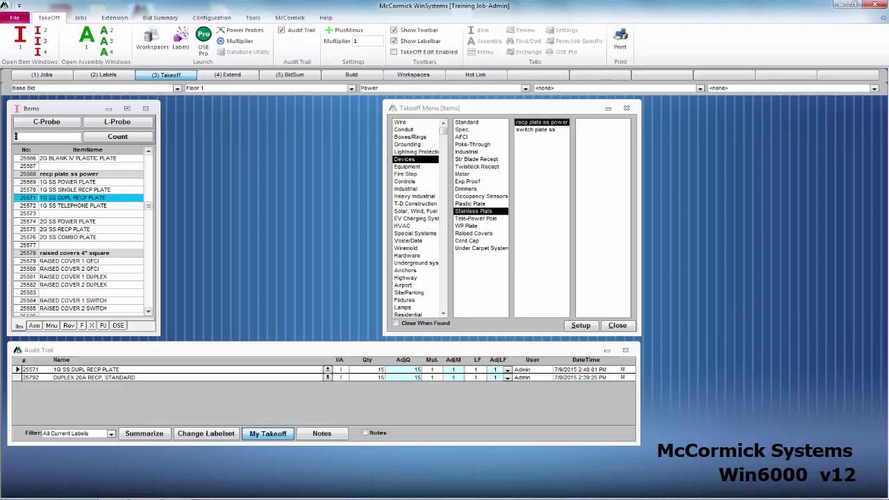
Step: Take off 25 ODS0D-IDG GRAY 180D MOTION COM sensors (item 25414) from leviton occupancy sensors
{"action": "left_click", "coordinate": [480, 196]}
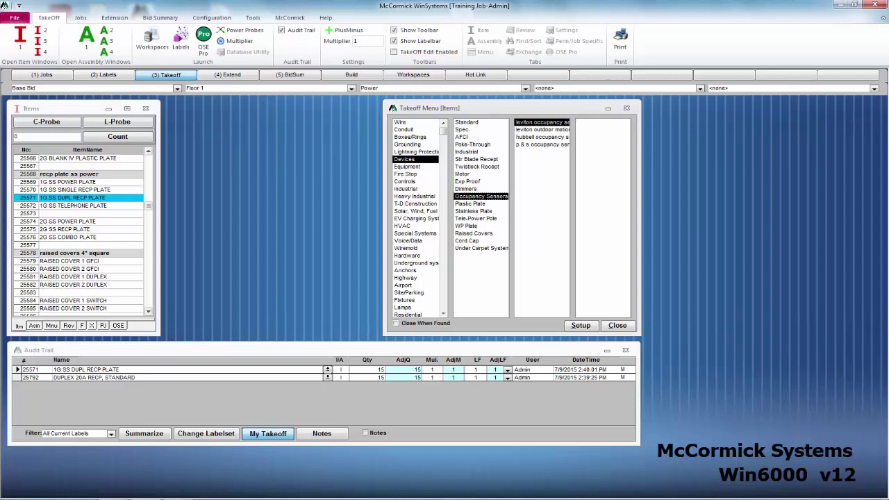
{"action": "double_click", "coordinate": [541, 122]}
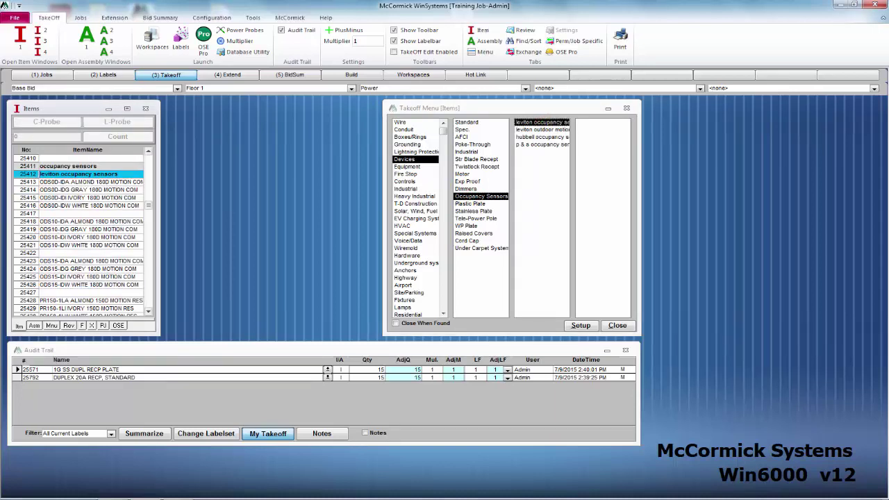
{"action": "left_click", "coordinate": [117, 189]}
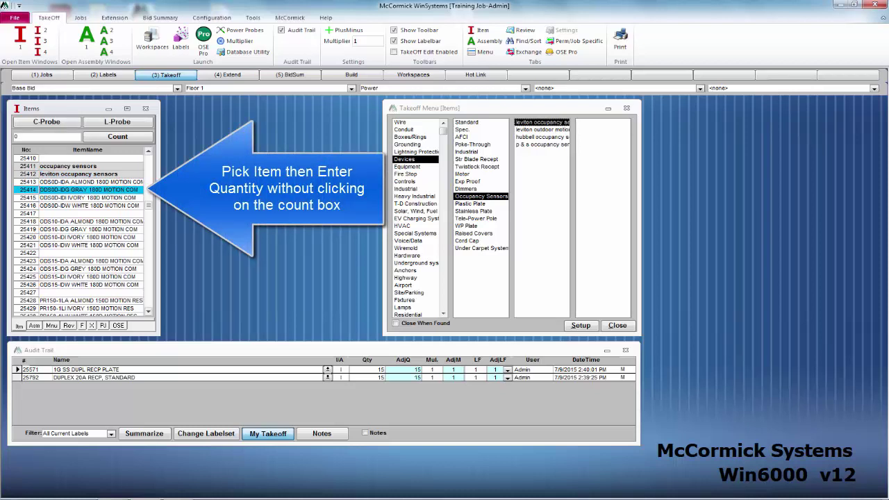
{"action": "type", "text": "25"}
{"action": "key", "text": "Return"}
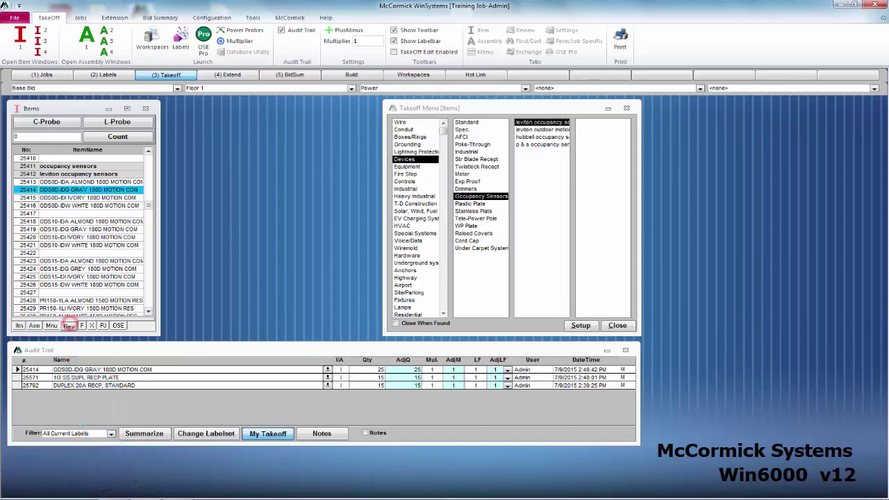
Step: Review the sensor's full database details, then bring back the Assemblies list
{"action": "left_click", "coordinate": [68, 324]}
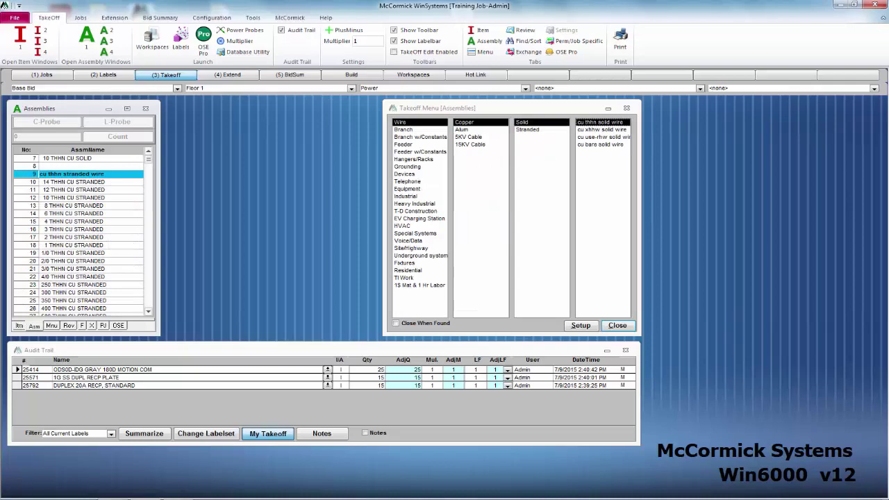
{"action": "left_click_drag", "start_coordinate": [148, 159], "coordinate": [148, 293]}
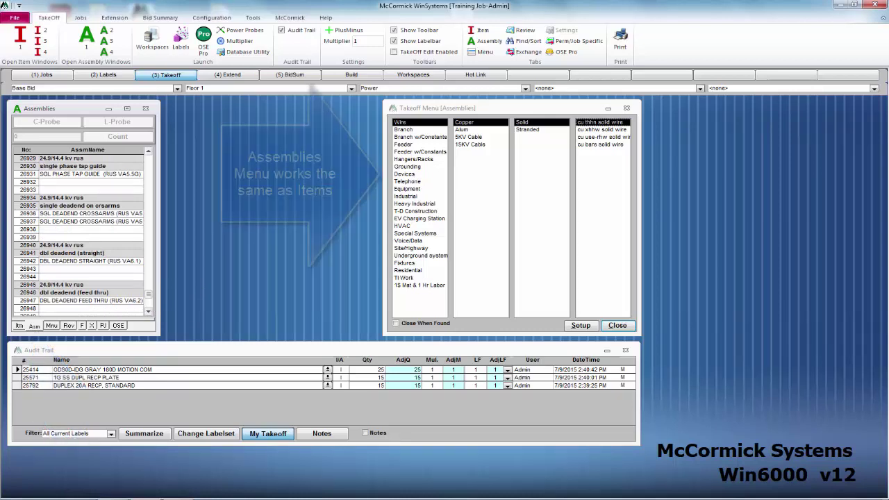
Step: Take off 50 of the DUPLEX 20 AMP STD assembly (item 15770) from Devices > receptacles
{"action": "left_click", "coordinate": [404, 174]}
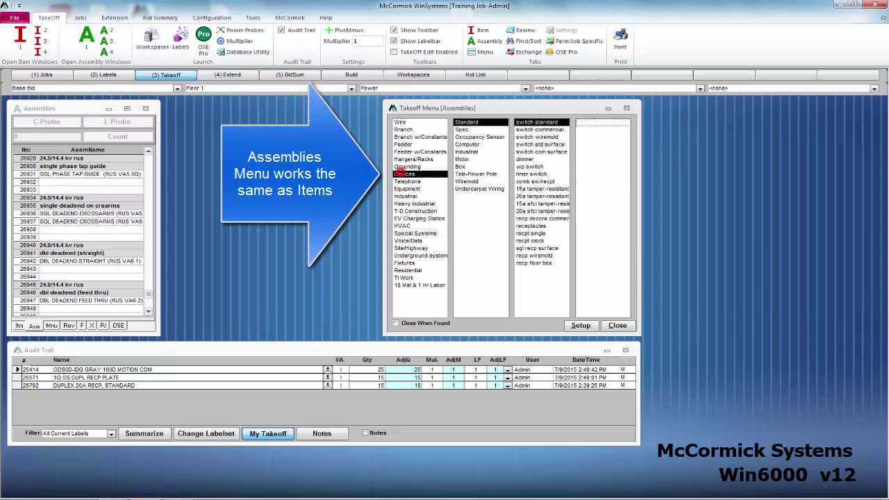
{"action": "left_click", "coordinate": [466, 122]}
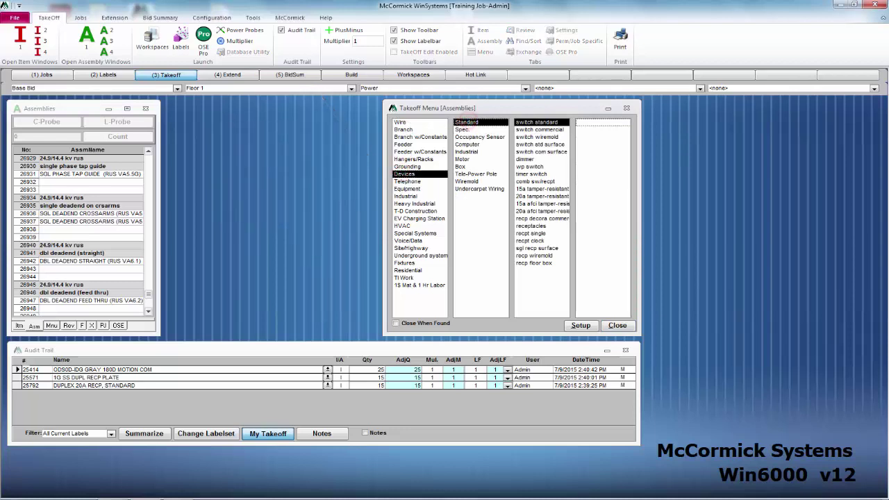
{"action": "left_click", "coordinate": [530, 225]}
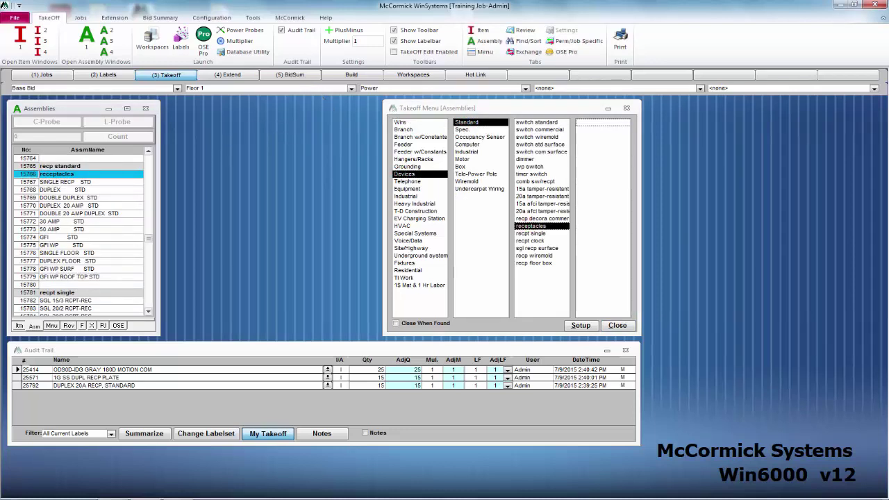
{"action": "left_click", "coordinate": [69, 205]}
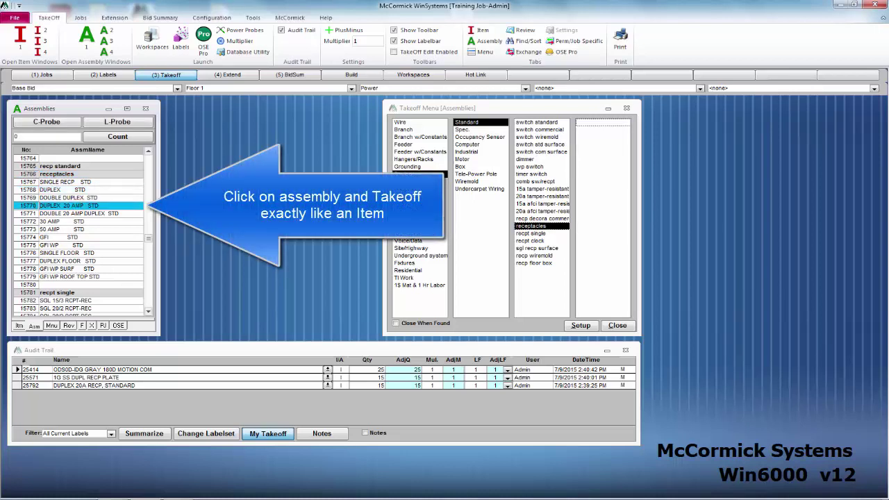
{"action": "type", "text": "50"}
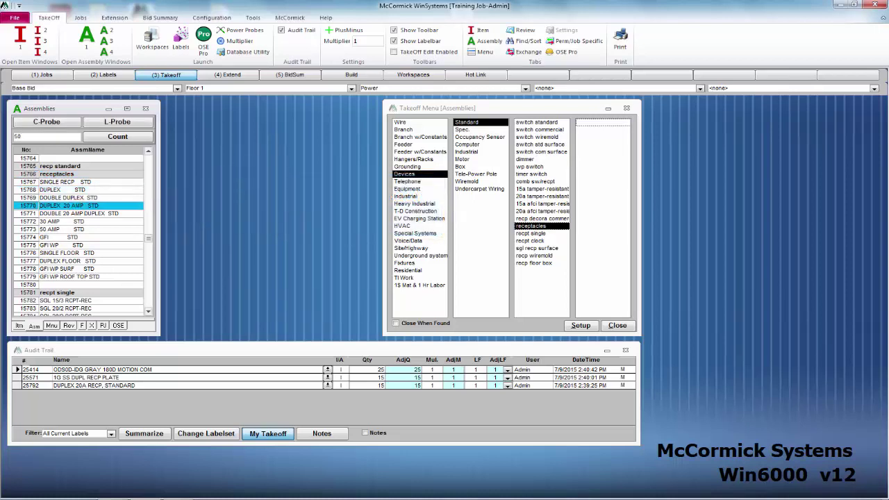
{"action": "key", "text": "Return"}
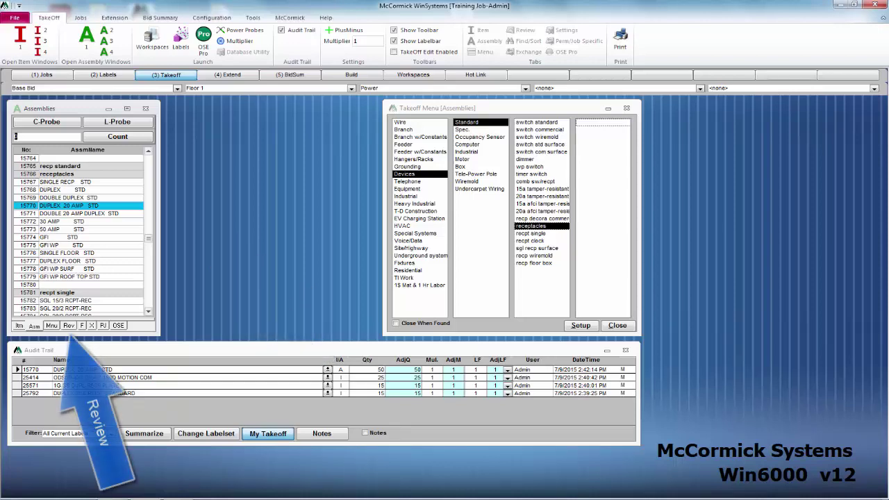
{"action": "left_click", "coordinate": [69, 325]}
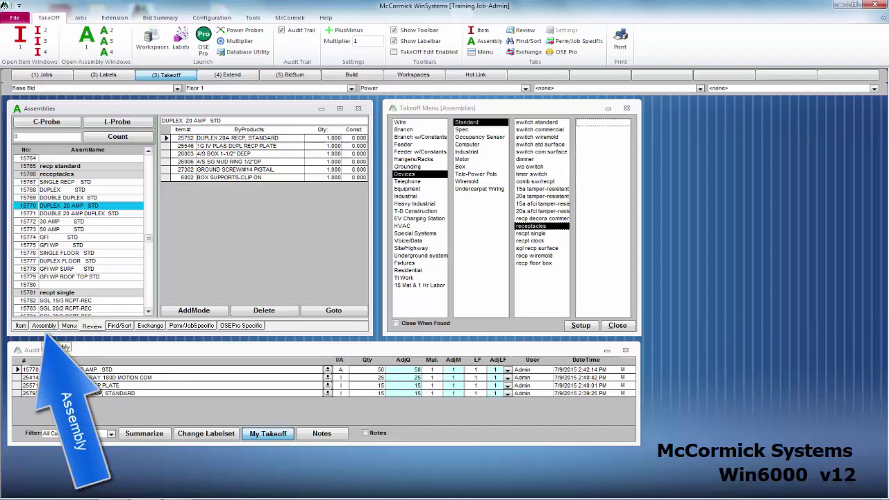
{"action": "left_click", "coordinate": [40, 326]}
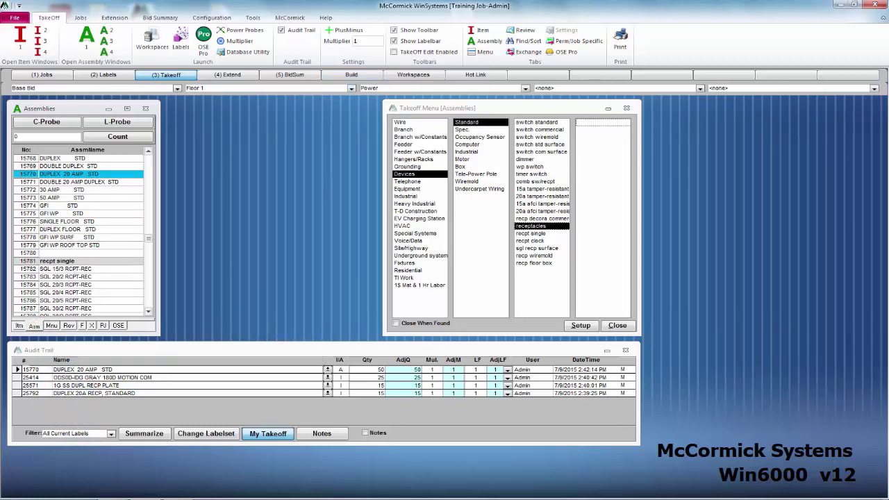
Step: Make Floor 2 the current floor and go to the receptacles assembly group
{"action": "key", "text": "alt+Down"}
{"action": "key", "text": "Down"}
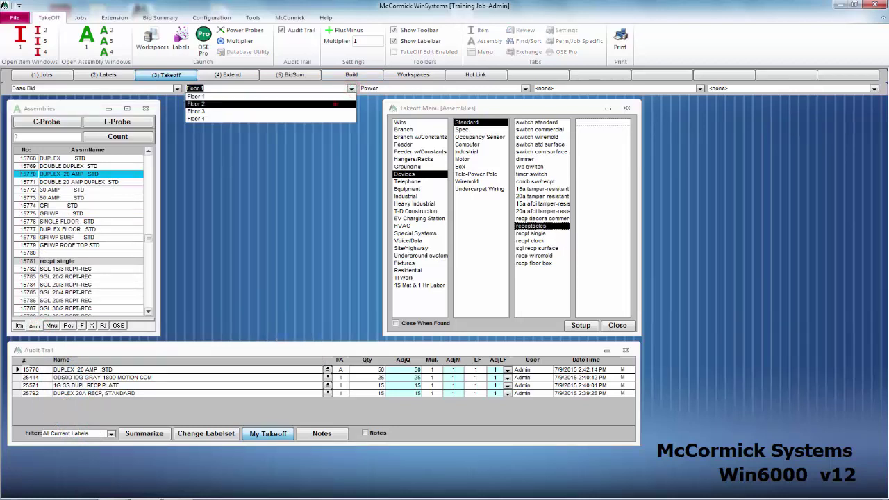
{"action": "key", "text": "Return"}
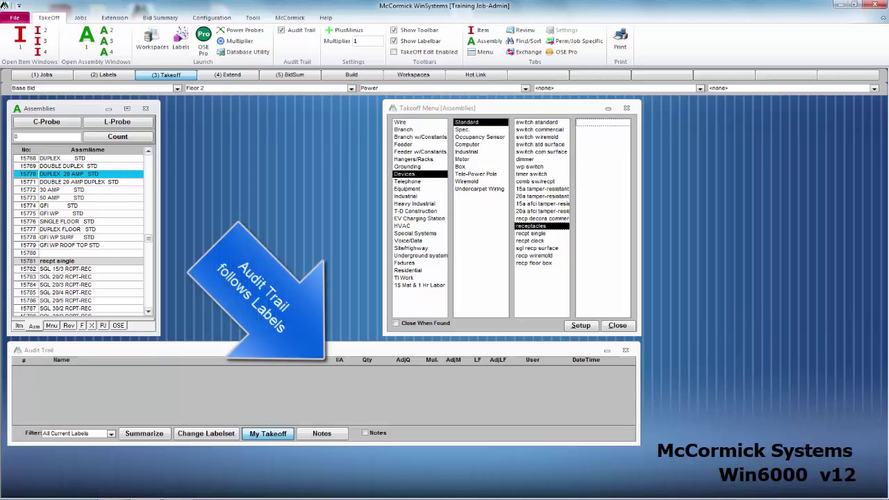
{"action": "left_click", "coordinate": [409, 181]}
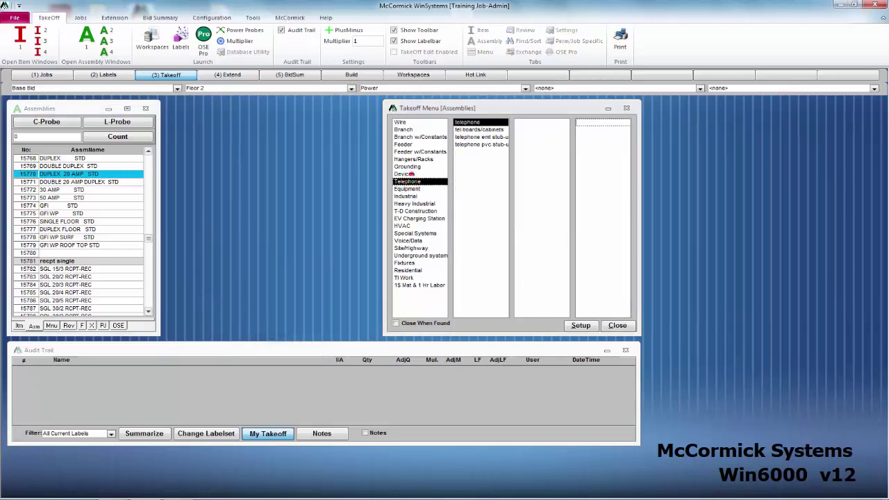
{"action": "left_click", "coordinate": [409, 174]}
{"action": "left_click", "coordinate": [531, 225]}
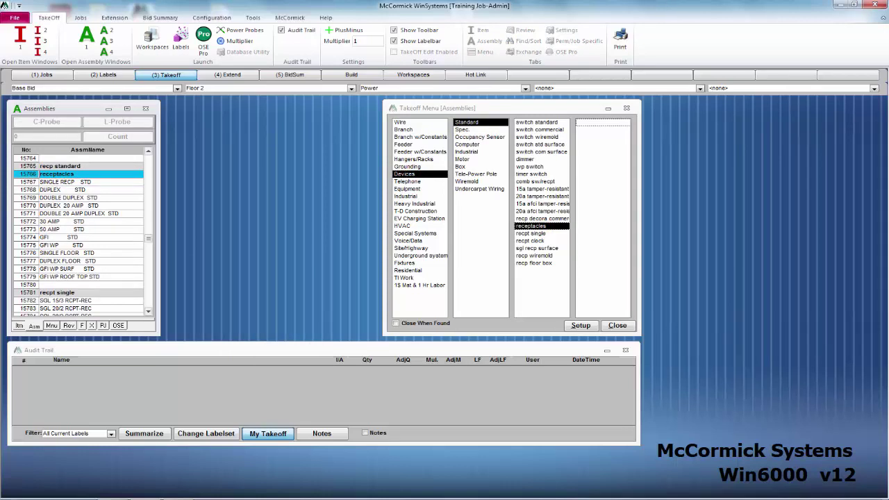
Step: Record 25 DUPLEX 20 AMP STD assemblies for Floor 2, then switch back to Floor 1
{"action": "left_click", "coordinate": [69, 206]}
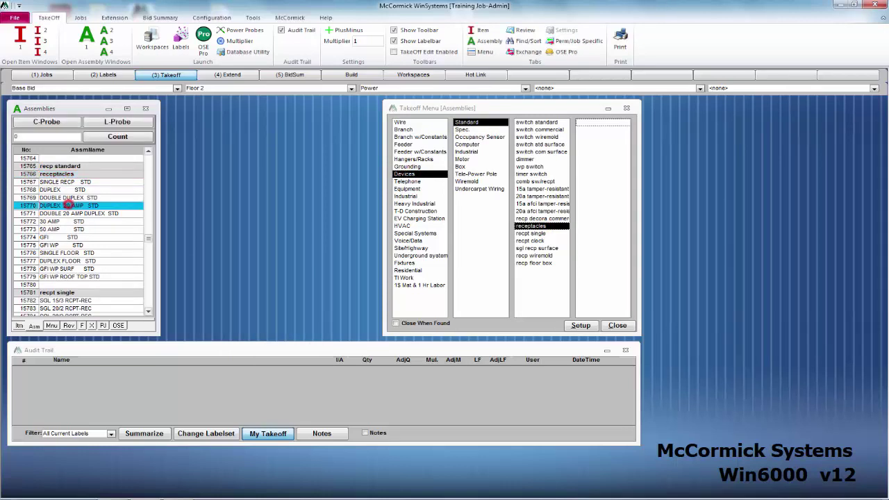
{"action": "type", "text": "25"}
{"action": "key", "text": "Return"}
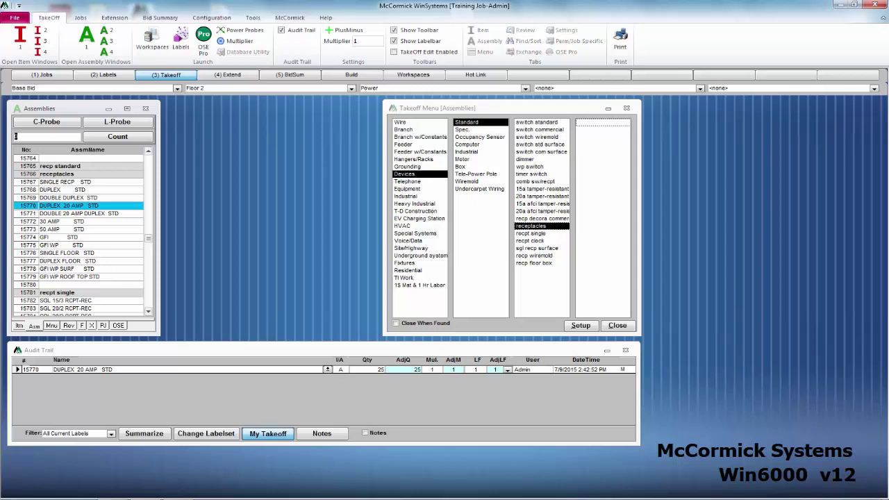
{"action": "left_click", "coordinate": [352, 88]}
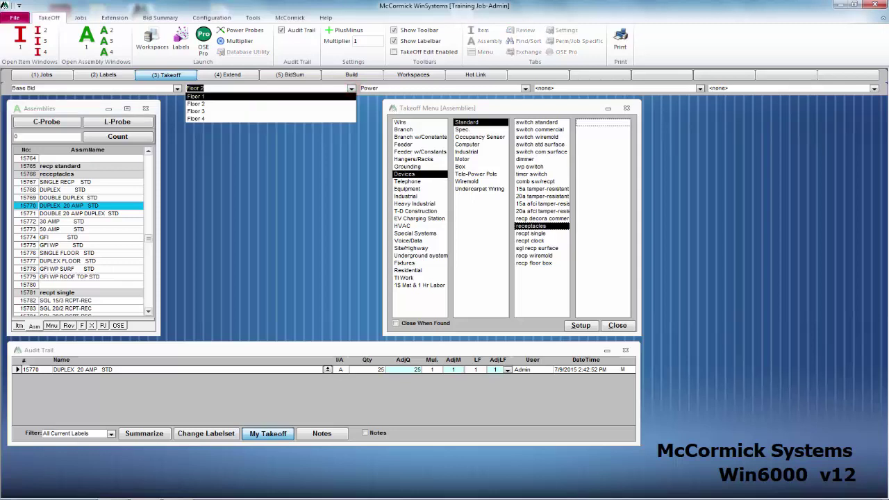
{"action": "left_click", "coordinate": [317, 97]}
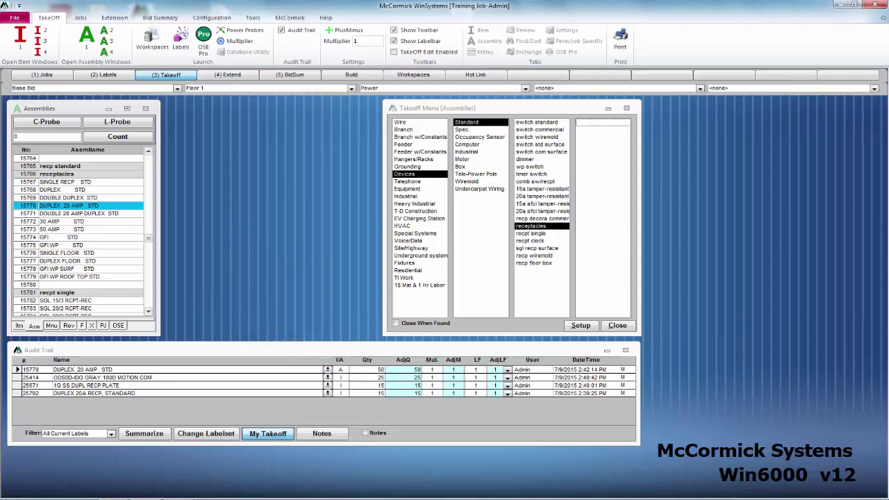
Step: Switch the system to Lighting and take off 25 SP STD switch assemblies
{"action": "left_click", "coordinate": [525, 88]}
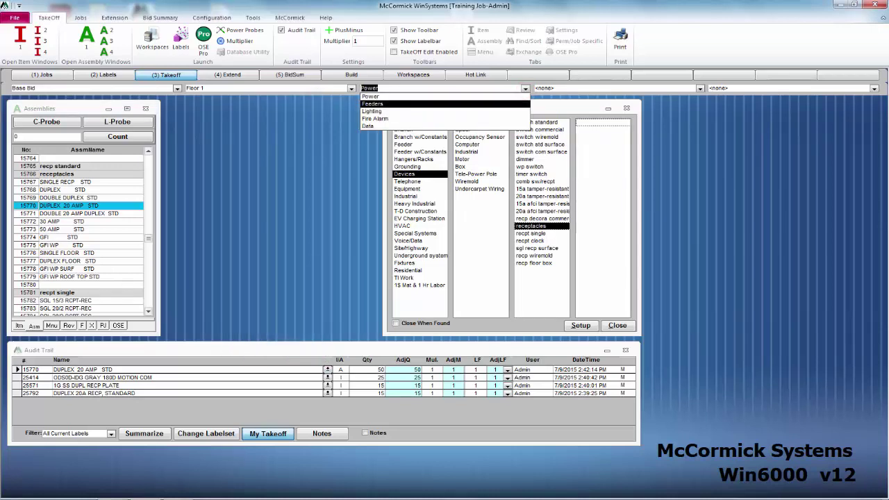
{"action": "left_click", "coordinate": [471, 110]}
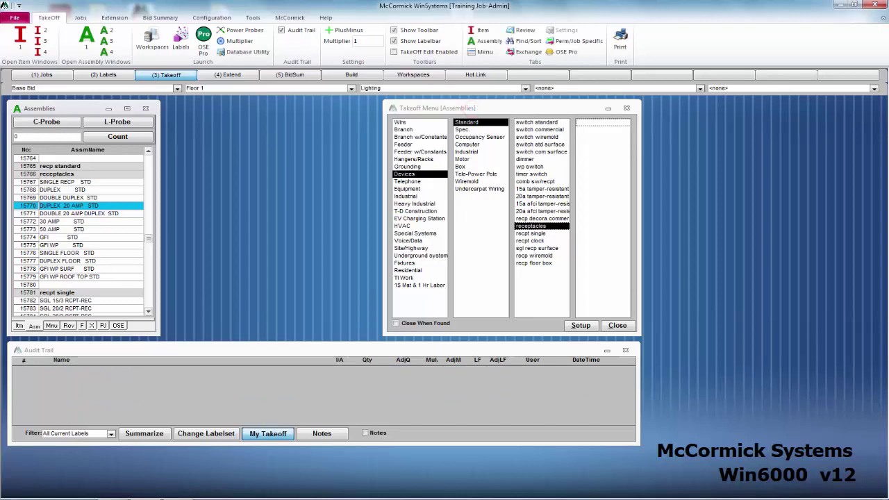
{"action": "left_click", "coordinate": [536, 121]}
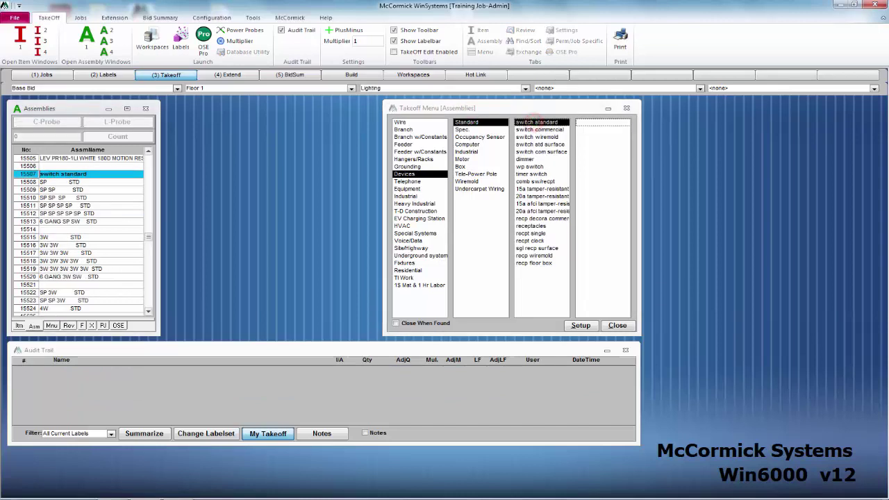
{"action": "left_click", "coordinate": [75, 182]}
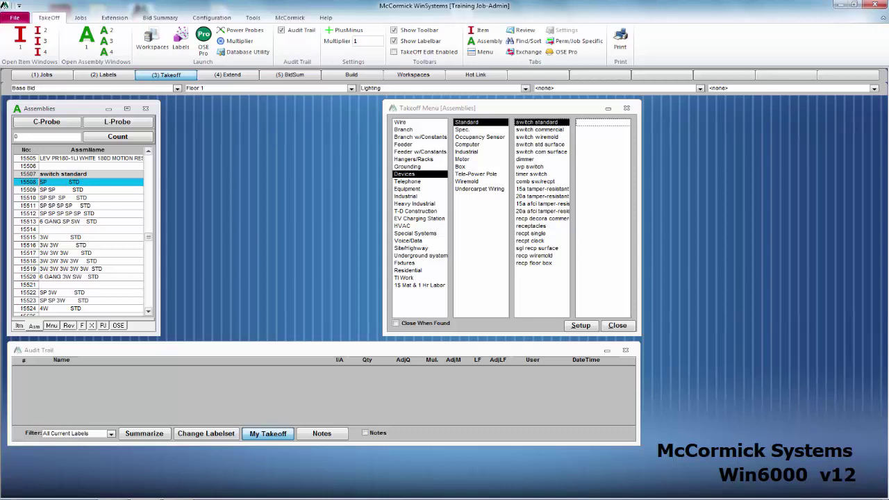
{"action": "type", "text": "25"}
{"action": "key", "text": "Return"}
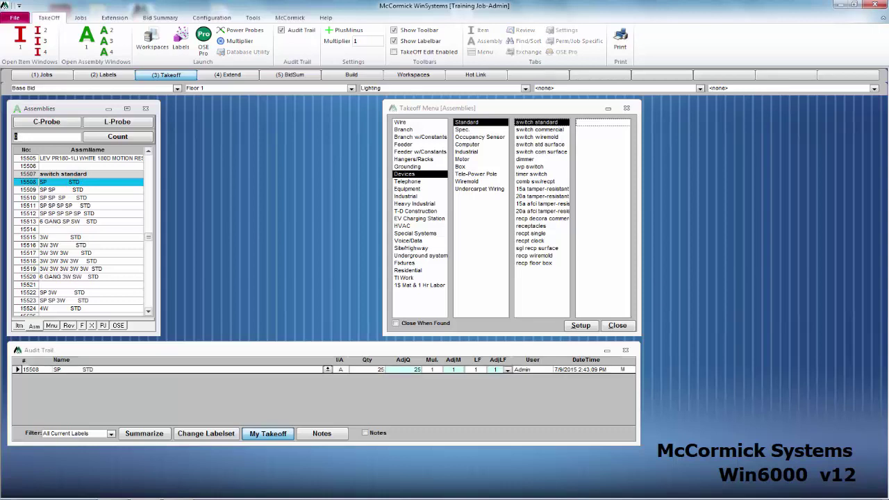
Step: Take off 10 3W STD and 10 SP 3W STD switch assemblies
{"action": "left_click", "coordinate": [69, 237]}
{"action": "type", "text": "10"}
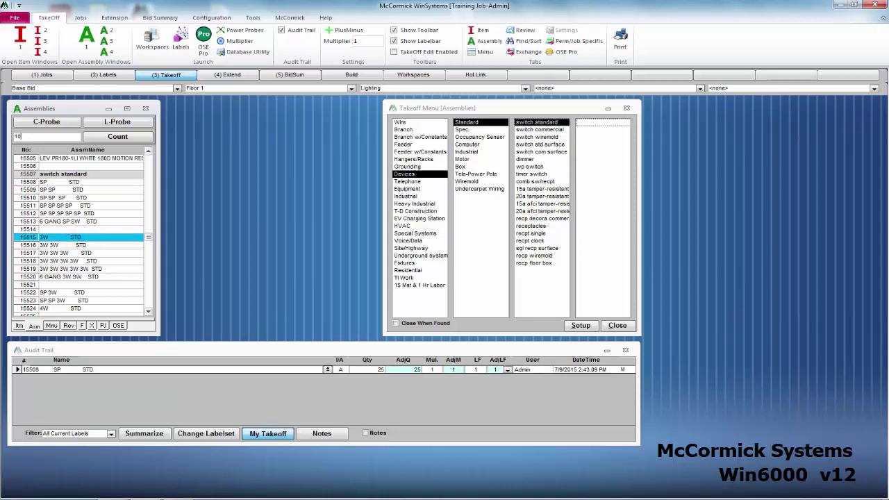
{"action": "key", "text": "Return"}
{"action": "left_click", "coordinate": [61, 292]}
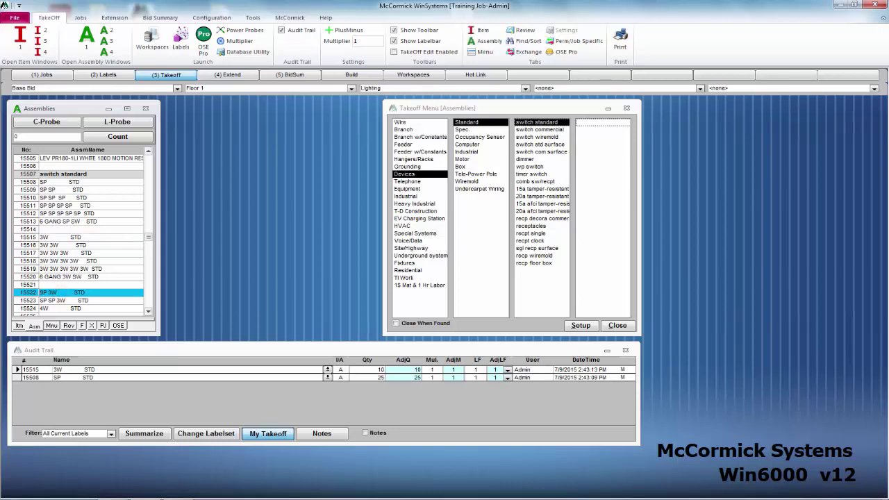
{"action": "type", "text": "10"}
{"action": "key", "text": "Return"}
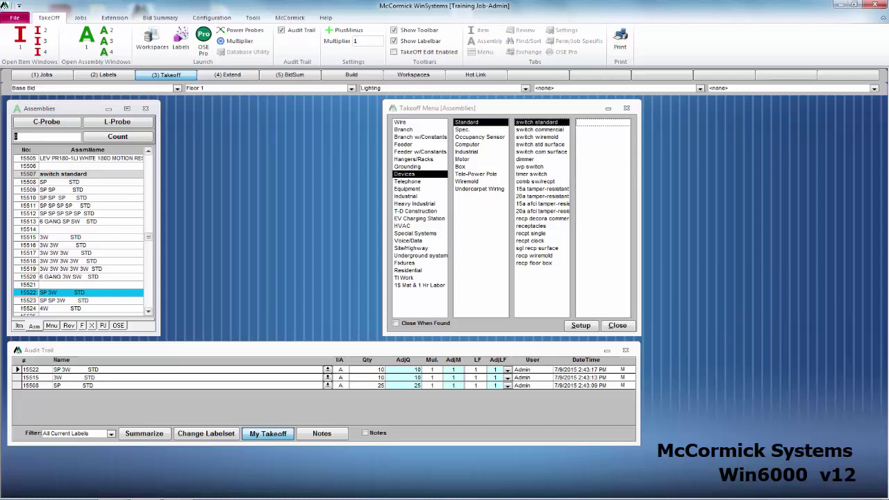
{"action": "left_click", "coordinate": [403, 129]}
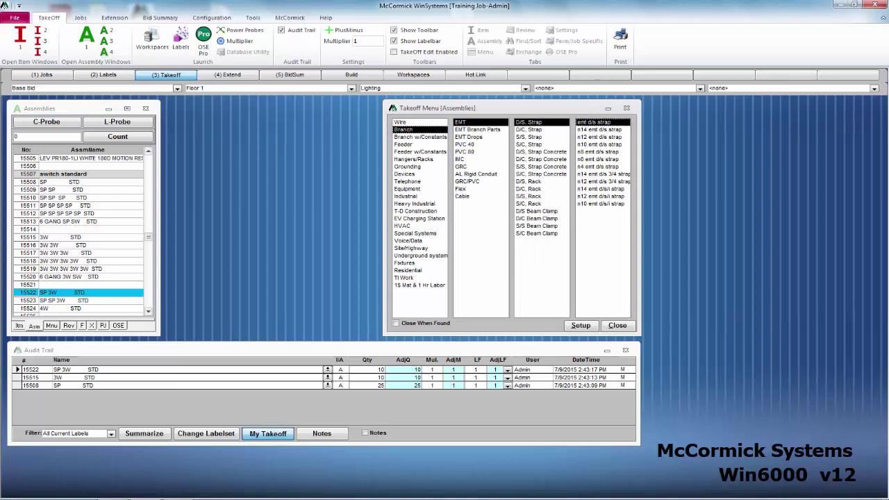
Step: Take off 5000 of the 4 #12 1/2" EMT S/S STRAP assembly (item 2487) from n12 emt s/s strap
{"action": "left_click", "coordinate": [540, 137]}
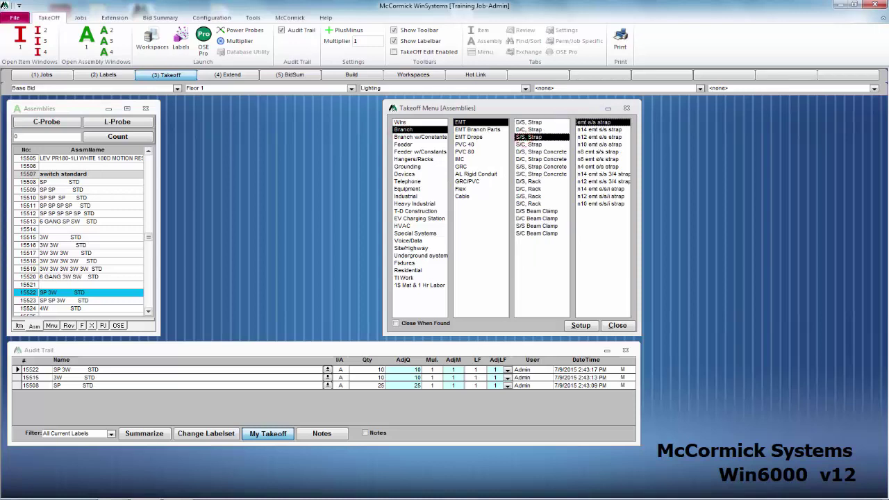
{"action": "left_click", "coordinate": [599, 137]}
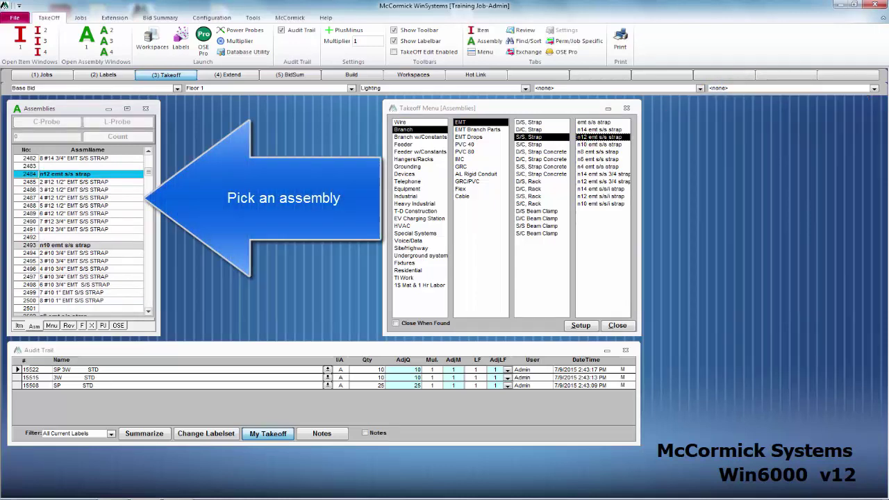
{"action": "left_click", "coordinate": [77, 197]}
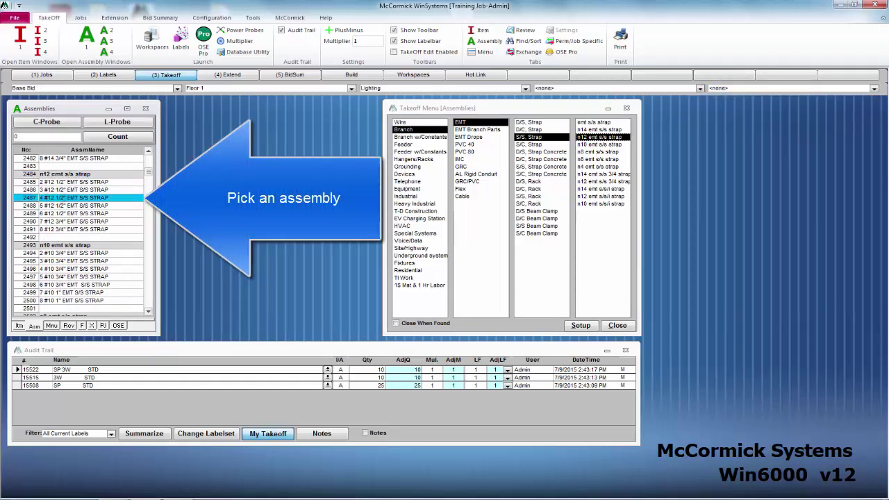
{"action": "type", "text": "5000"}
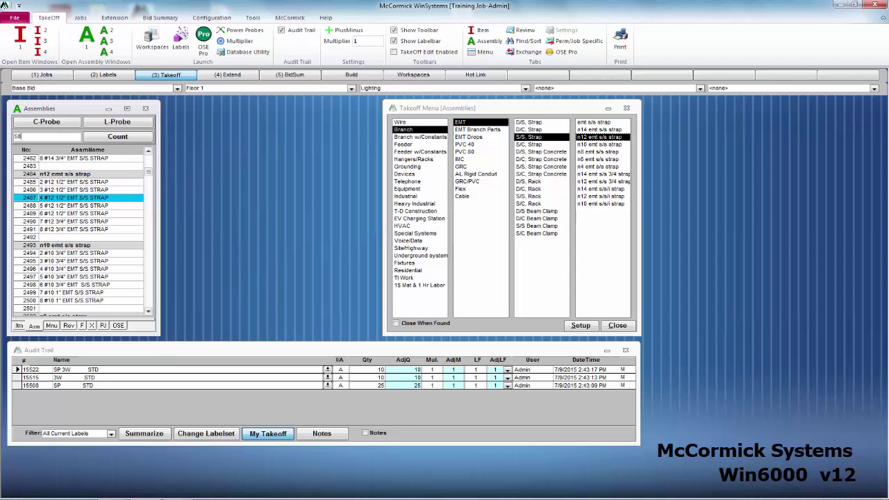
{"action": "key", "text": "Return"}
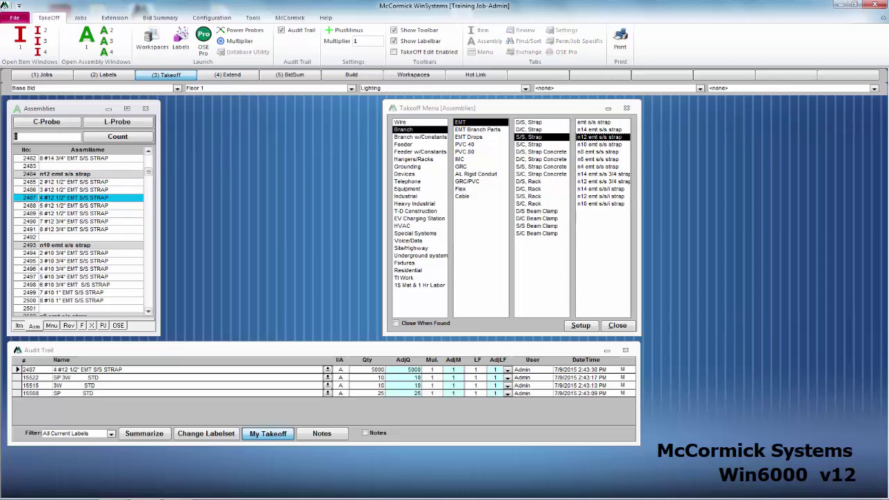